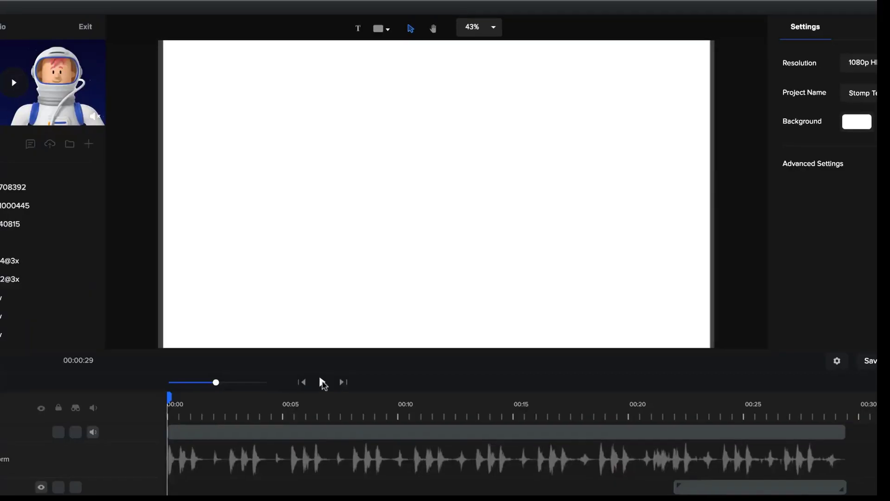
Step: Play the Stomp Teaser preview from 00:00 over its music track
{"action": "left_click", "coordinate": [350, 321]}
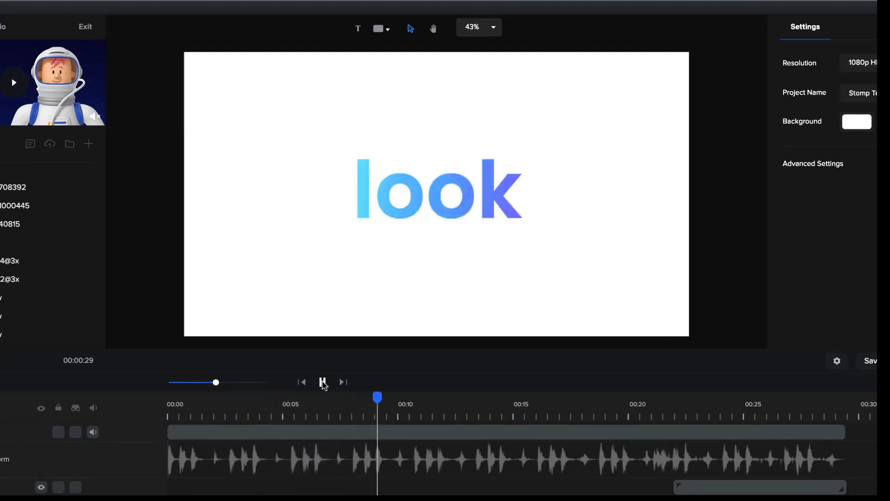
Step: Pause the preview near 00:10, select the top-track clip and scrub back to about 00:08
{"action": "left_click", "coordinate": [322, 382]}
{"action": "left_click", "coordinate": [565, 440]}
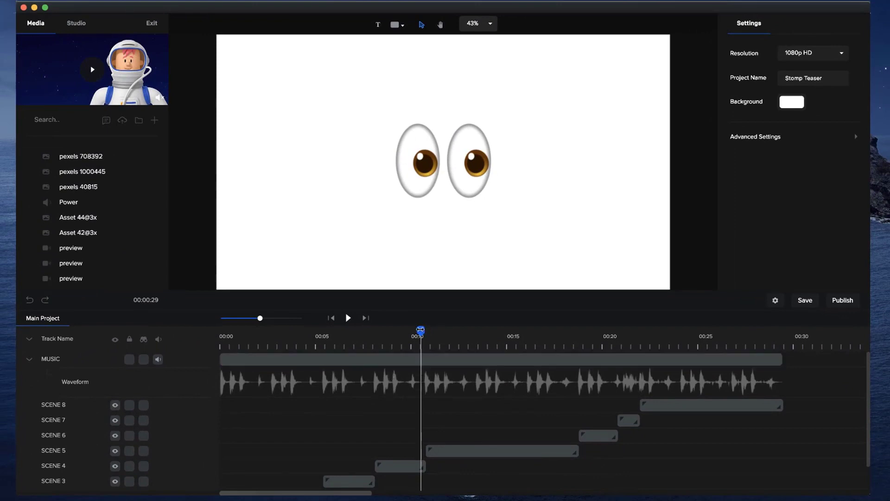
{"action": "left_click_drag", "start_coordinate": [420, 330], "coordinate": [426, 348]}
Step: Preview the frame at about 00:11.8 and select the SCENE 5 clip
{"action": "scroll", "coordinate": [429, 415], "scroll_direction": "down", "scroll_amount": 1}
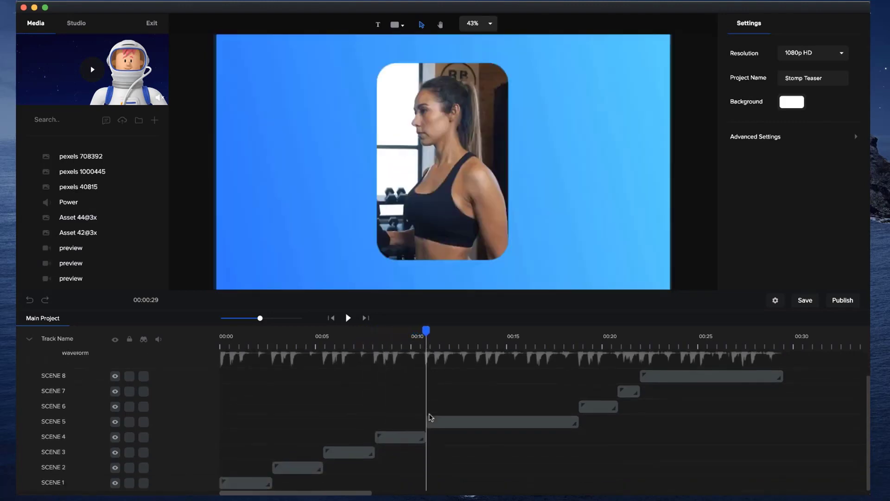
{"action": "left_click", "coordinate": [451, 345]}
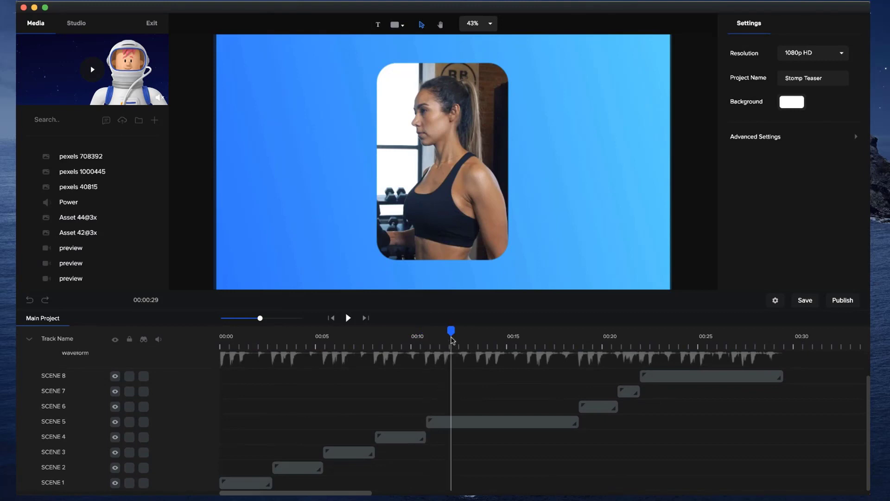
{"action": "left_click", "coordinate": [458, 422]}
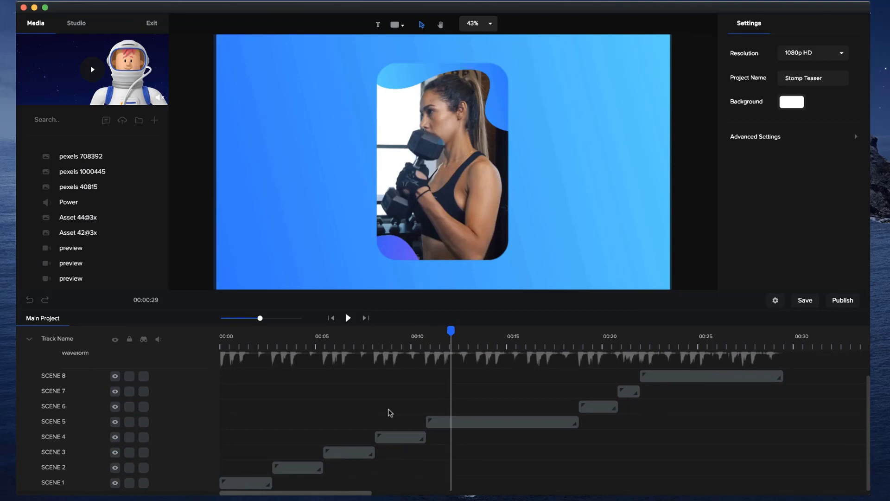
{"action": "scroll", "coordinate": [390, 412], "scroll_direction": "up", "scroll_amount": 1}
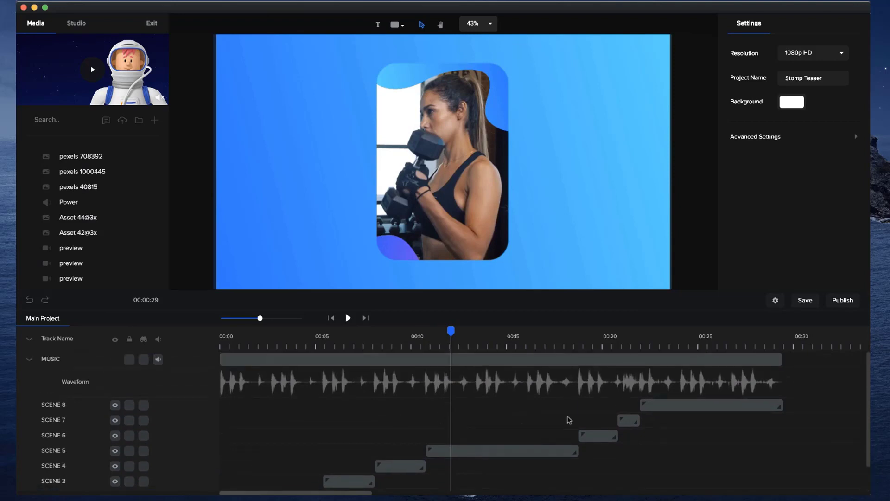
Step: Open the SCENE 5 clip's nested timeline with its Replace Video and BG Gradient layers
{"action": "left_click", "coordinate": [443, 452]}
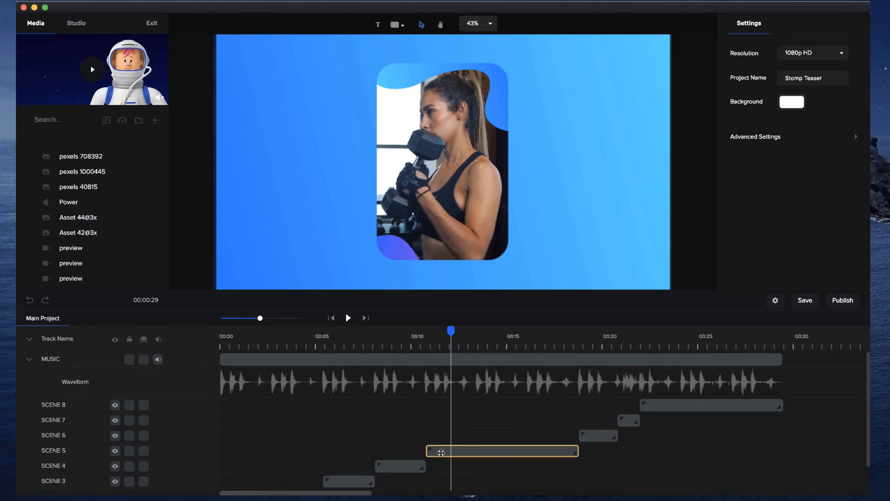
{"action": "left_click", "coordinate": [104, 461]}
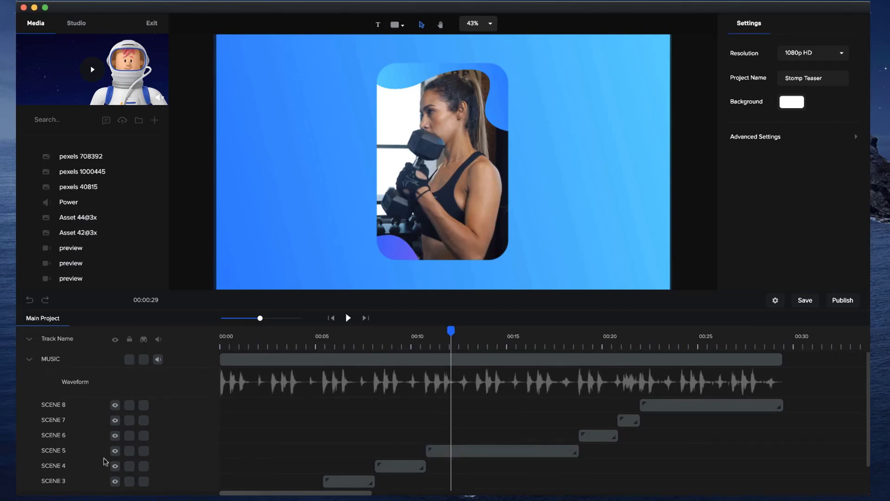
{"action": "double_click", "coordinate": [57, 449]}
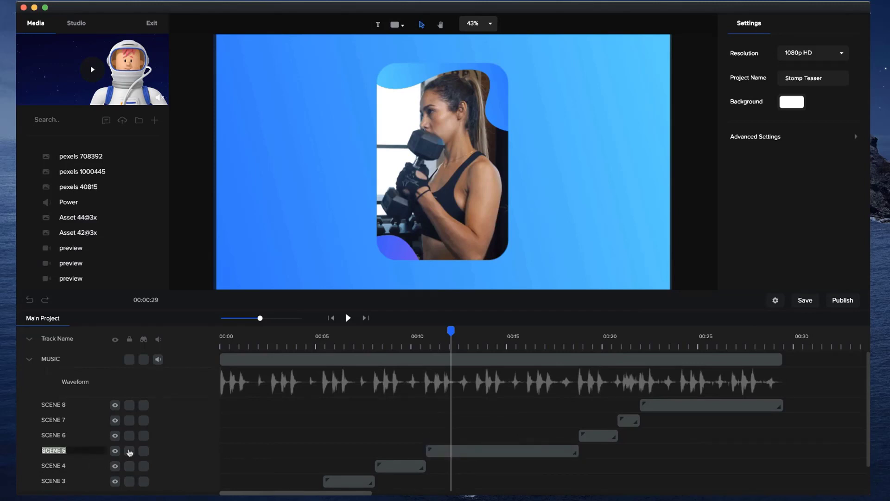
{"action": "left_click", "coordinate": [509, 447]}
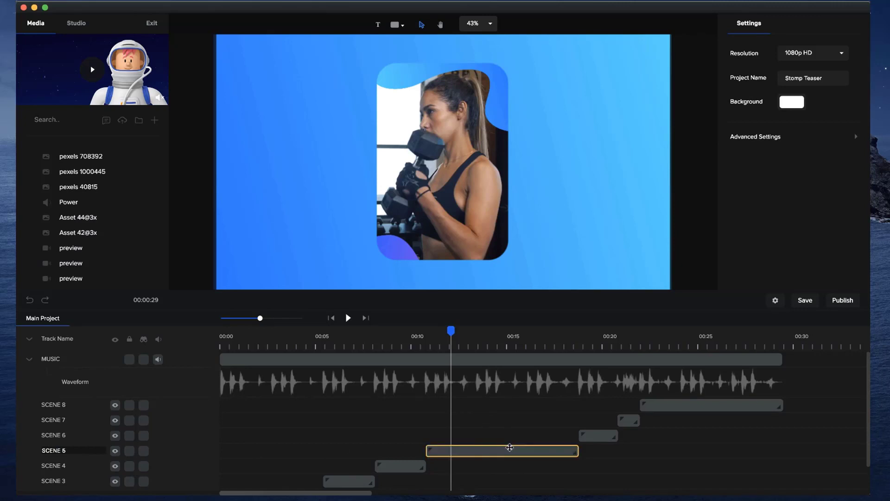
{"action": "left_click", "coordinate": [510, 447]}
{"action": "double_click", "coordinate": [510, 447]}
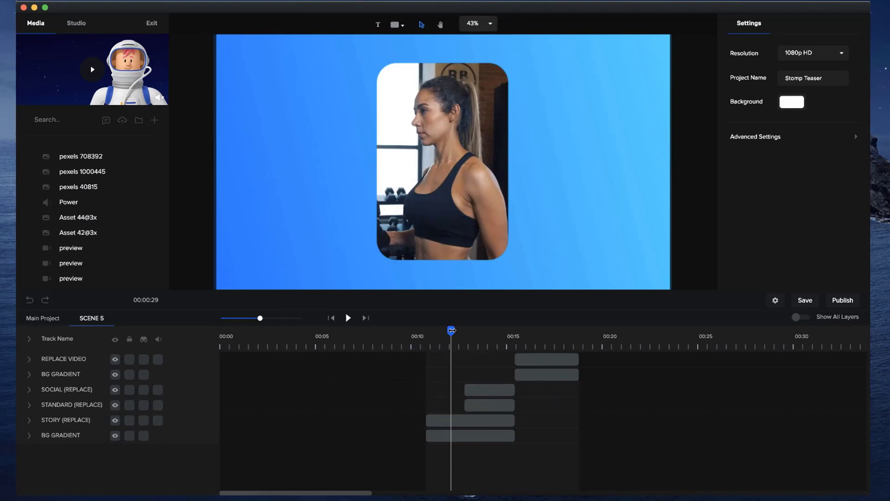
{"action": "left_click_drag", "start_coordinate": [451, 330], "coordinate": [476, 331]}
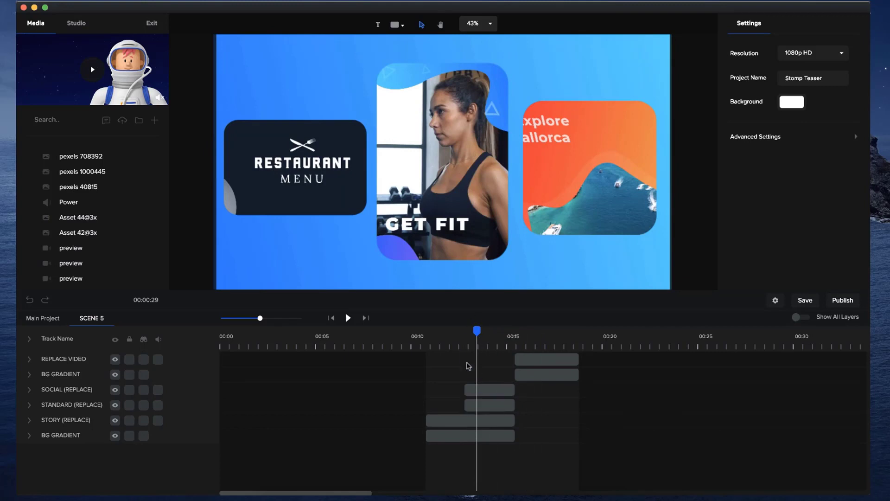
{"action": "left_click", "coordinate": [52, 321]}
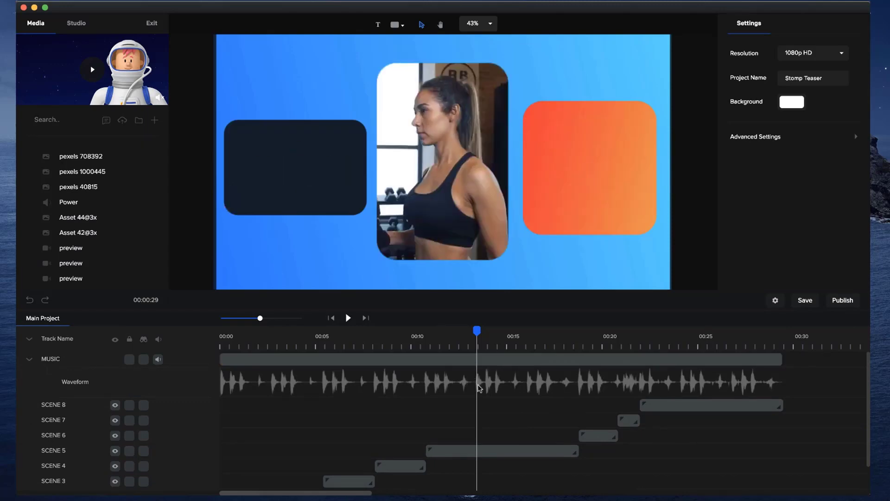
{"action": "left_click", "coordinate": [477, 446]}
{"action": "left_click", "coordinate": [478, 451]}
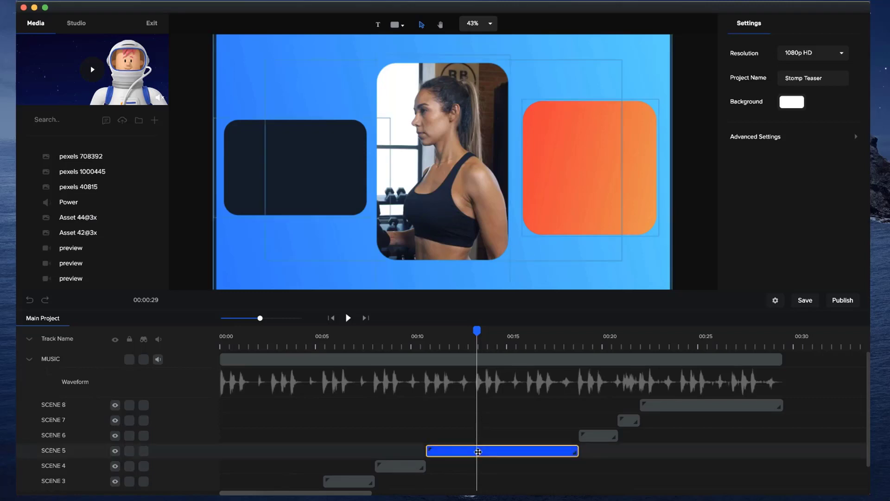
{"action": "double_click", "coordinate": [478, 452]}
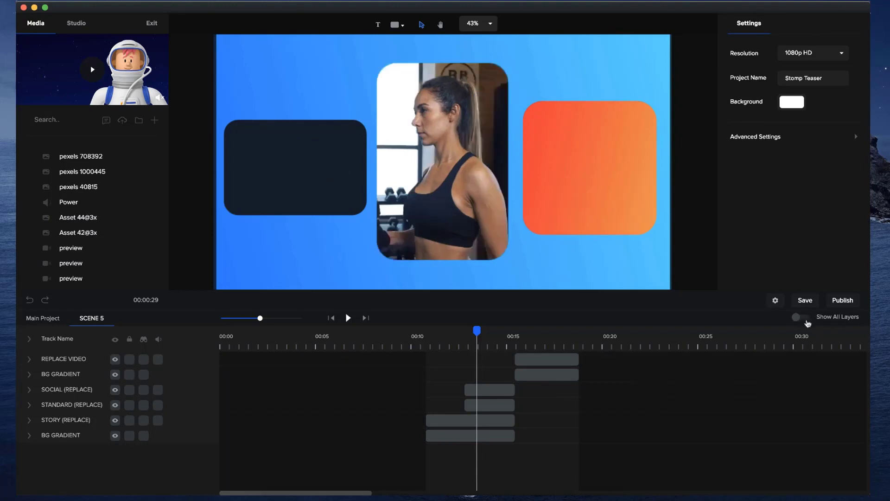
Step: Show all layers beside SCENE 5, zoom to 00:11–00:17 and scrub between 00:11 and 00:12.6
{"action": "left_click", "coordinate": [800, 319]}
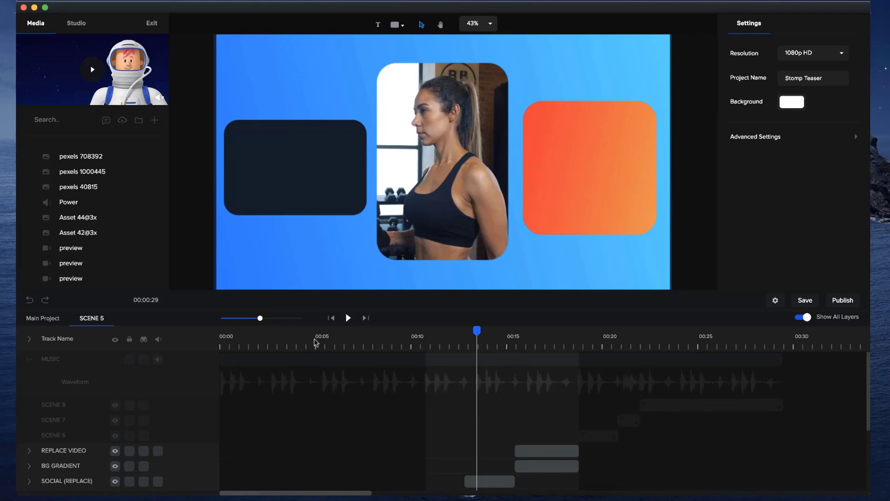
{"action": "left_click_drag", "start_coordinate": [260, 318], "coordinate": [282, 323]}
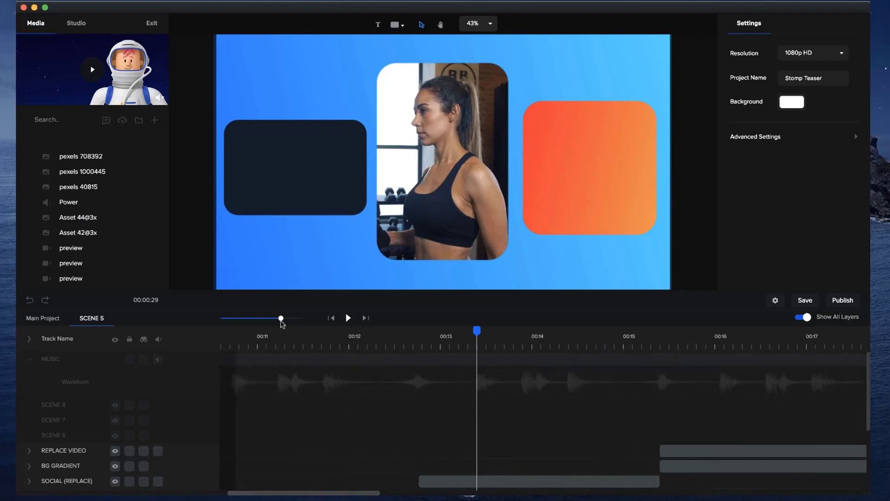
{"action": "left_click", "coordinate": [412, 345]}
{"action": "left_click_drag", "start_coordinate": [413, 332], "coordinate": [416, 332]}
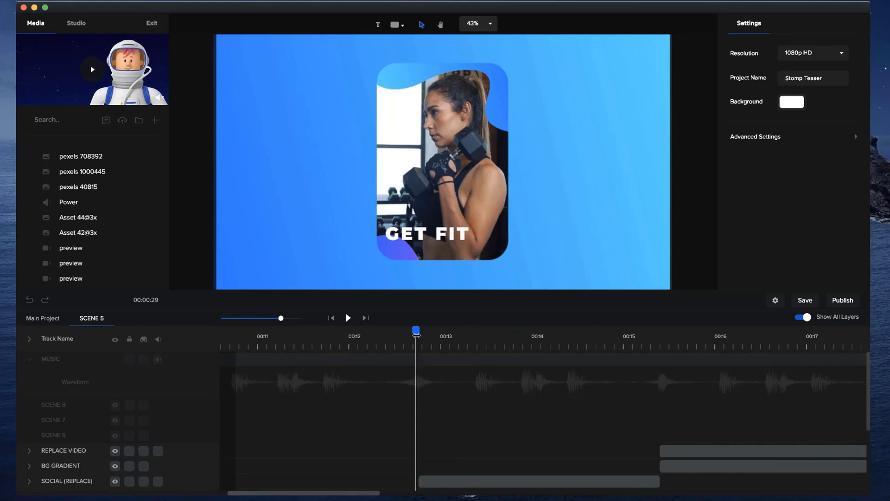
{"action": "scroll", "coordinate": [429, 416], "scroll_direction": "down", "scroll_amount": 5}
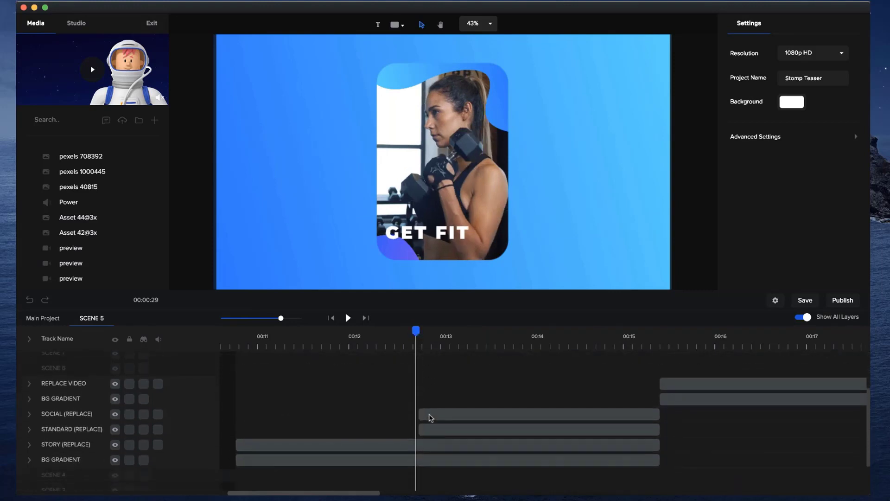
{"action": "left_click", "coordinate": [349, 333]}
{"action": "left_click_drag", "start_coordinate": [349, 332], "coordinate": [262, 330]}
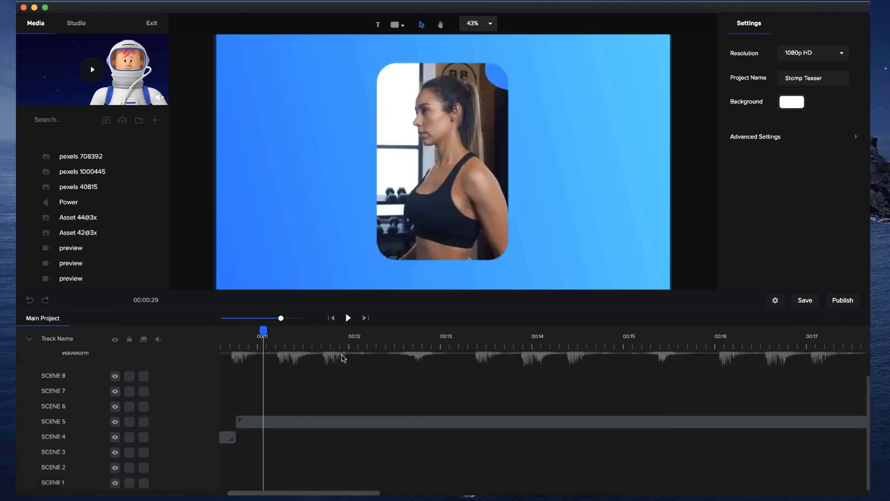
Step: Zoom out to all scenes and preview the 'Need an epic' frames around 00:18
{"action": "scroll", "coordinate": [289, 383], "scroll_direction": "up", "scroll_amount": 1}
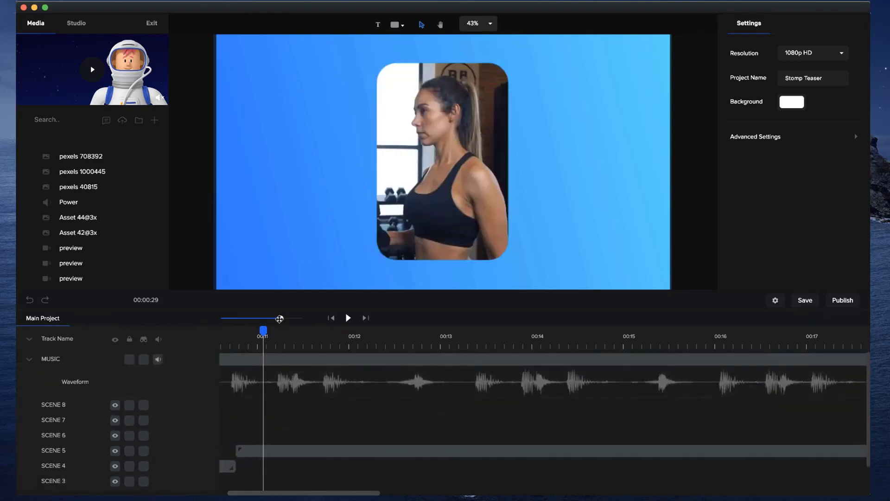
{"action": "left_click_drag", "start_coordinate": [277, 321], "coordinate": [259, 323]}
{"action": "left_click", "coordinate": [416, 336]}
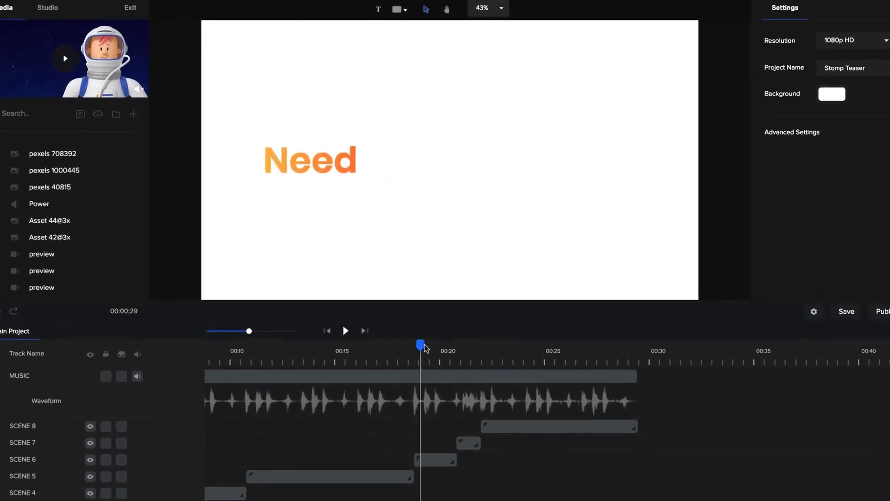
{"action": "left_click_drag", "start_coordinate": [422, 341], "coordinate": [434, 342]}
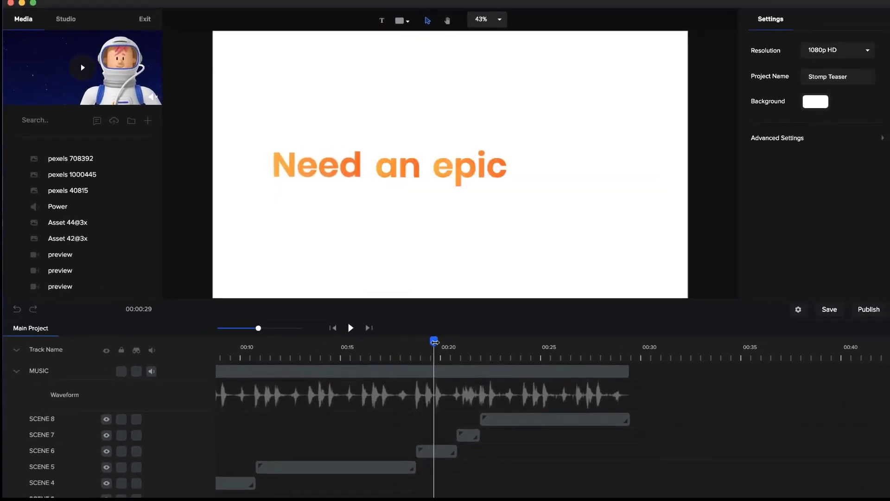
Step: Open SCENE 6's word layers and zoom the timeline in on the beat before 'epic'
{"action": "left_click", "coordinate": [436, 452]}
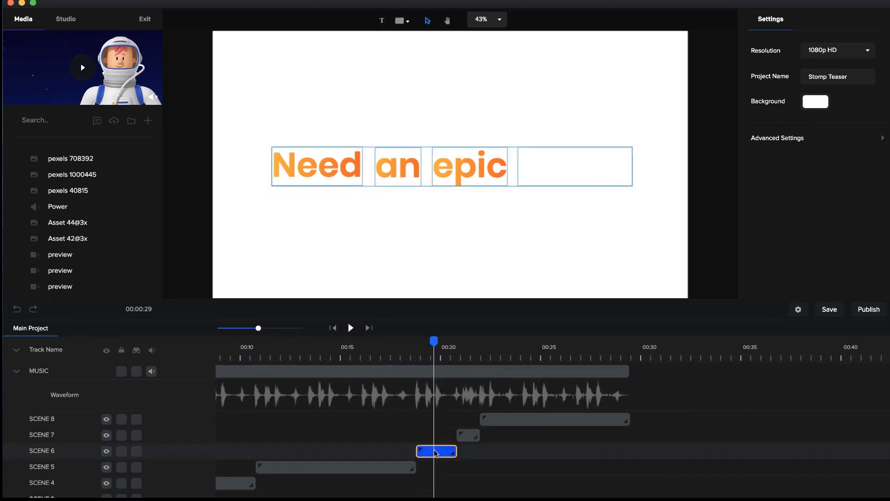
{"action": "double_click", "coordinate": [435, 452]}
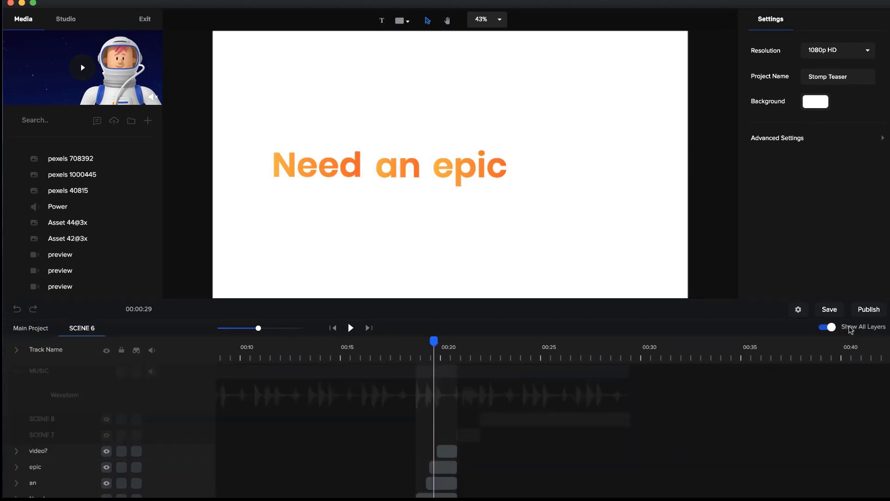
{"action": "scroll", "coordinate": [543, 449], "scroll_direction": "down", "scroll_amount": 2}
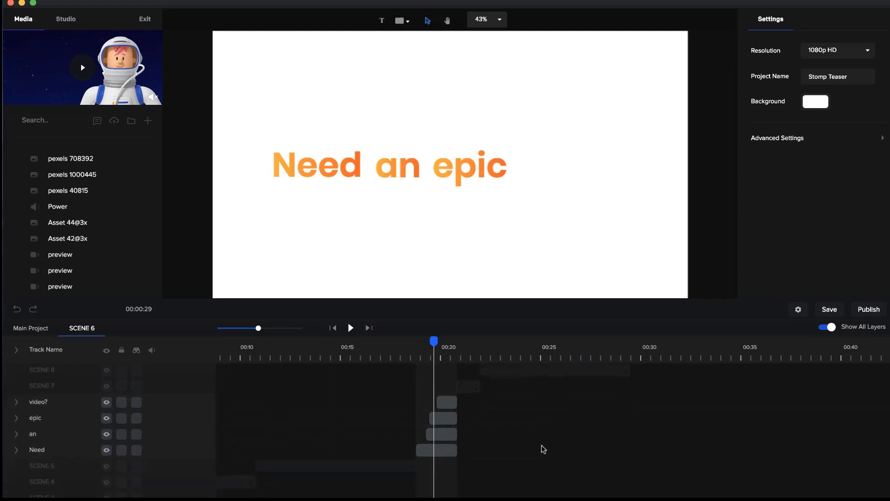
{"action": "scroll", "coordinate": [543, 449], "scroll_direction": "up", "scroll_amount": 1}
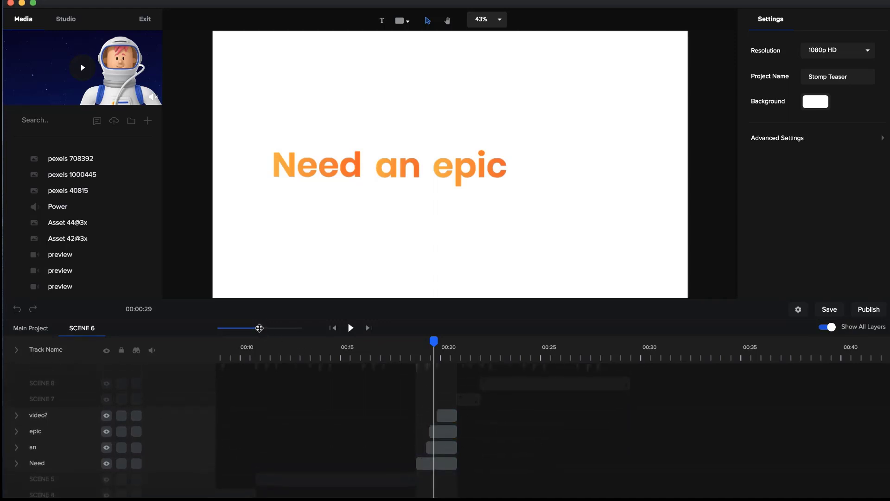
{"action": "left_click_drag", "start_coordinate": [259, 328], "coordinate": [282, 328]}
{"action": "scroll", "coordinate": [379, 431], "scroll_direction": "up", "scroll_amount": 3}
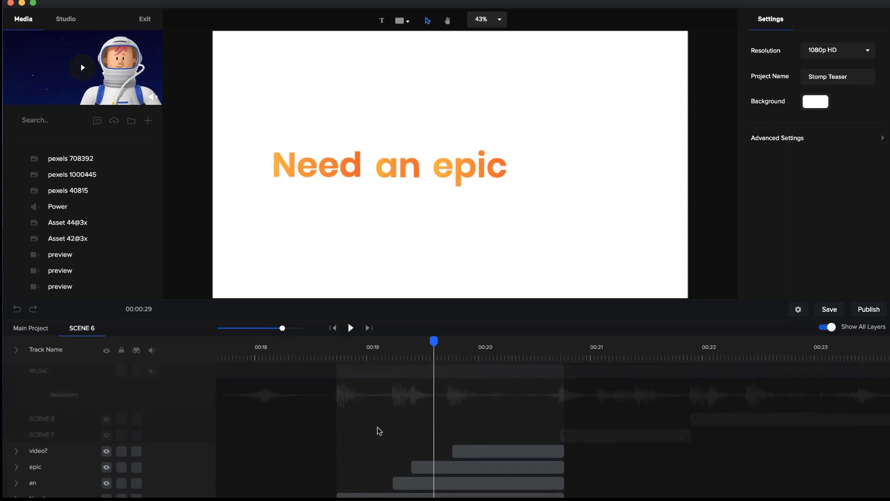
{"action": "left_click", "coordinate": [397, 352]}
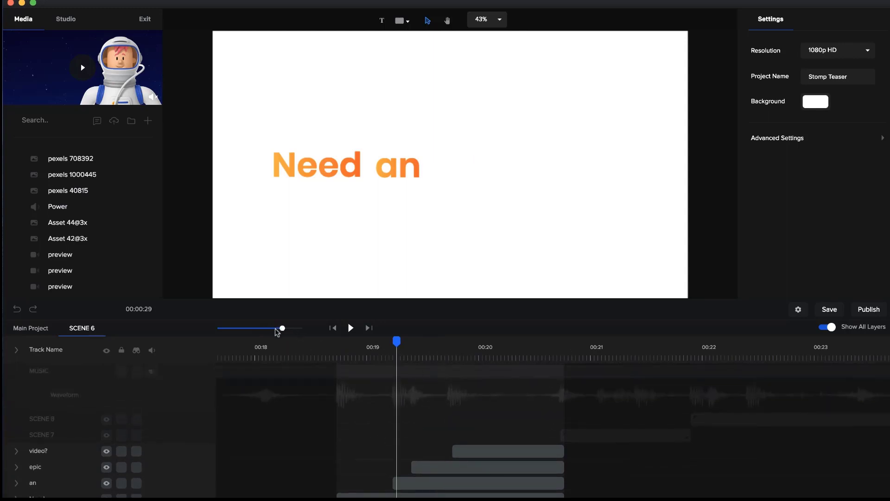
{"action": "left_click_drag", "start_coordinate": [276, 332], "coordinate": [328, 332]}
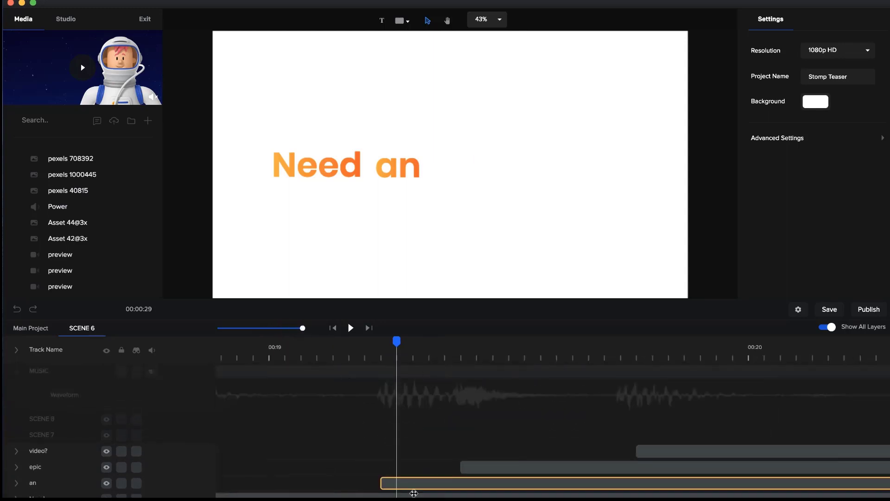
Step: Find where 'an', 'epic' and 'video?' start, then drag 'video?' left onto the preceding beat
{"action": "left_click", "coordinate": [387, 482]}
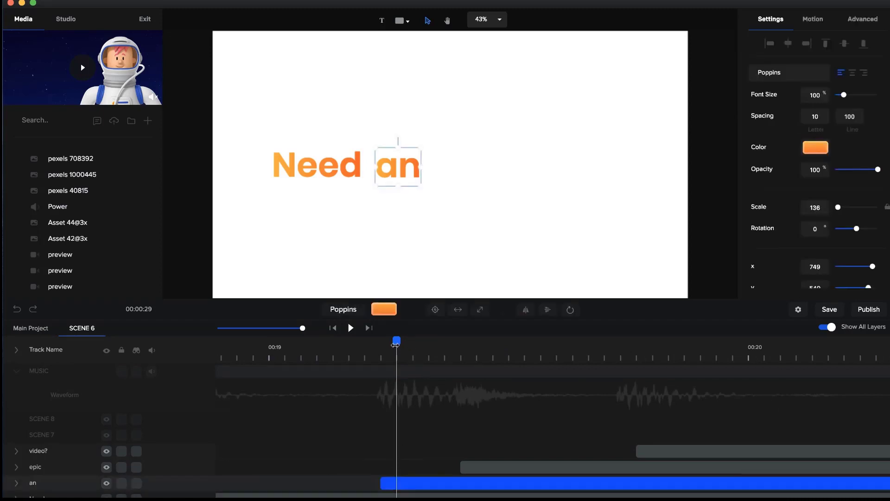
{"action": "left_click", "coordinate": [381, 345]}
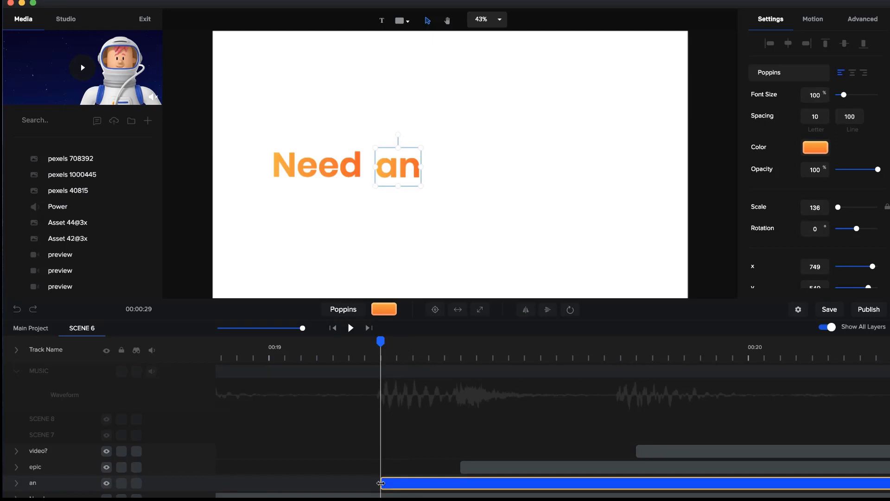
{"action": "left_click", "coordinate": [461, 354]}
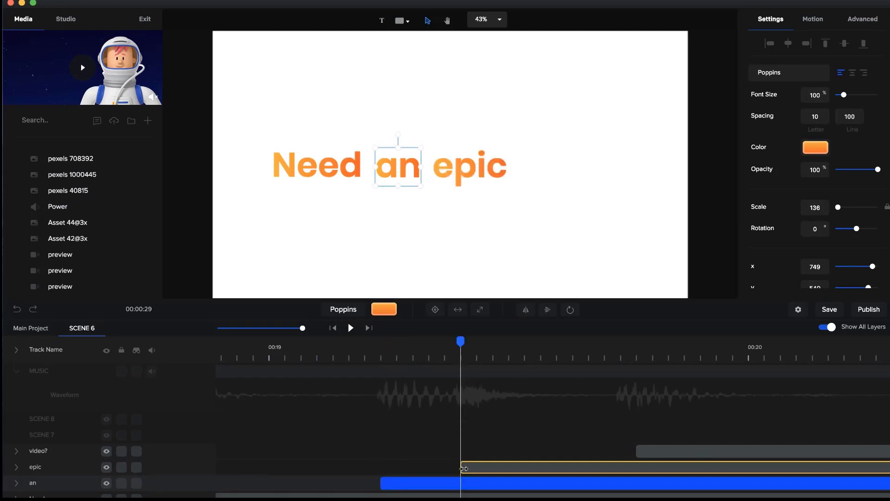
{"action": "left_click", "coordinate": [629, 357]}
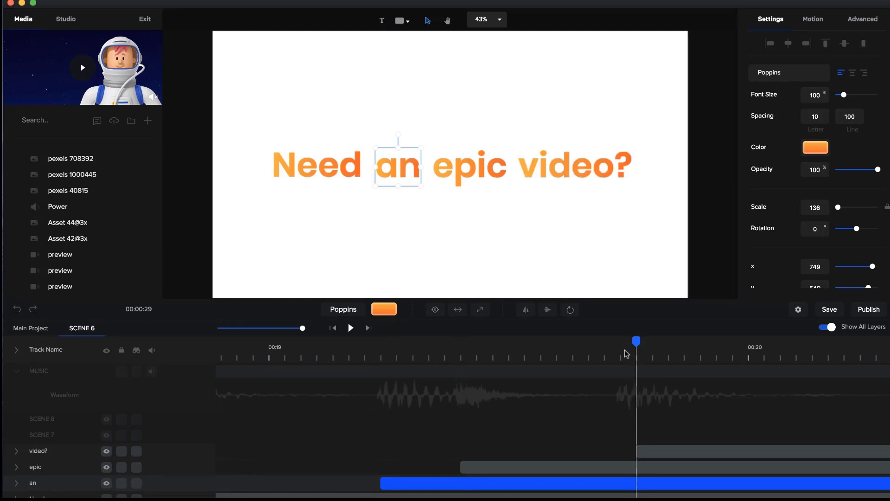
{"action": "left_click", "coordinate": [622, 355]}
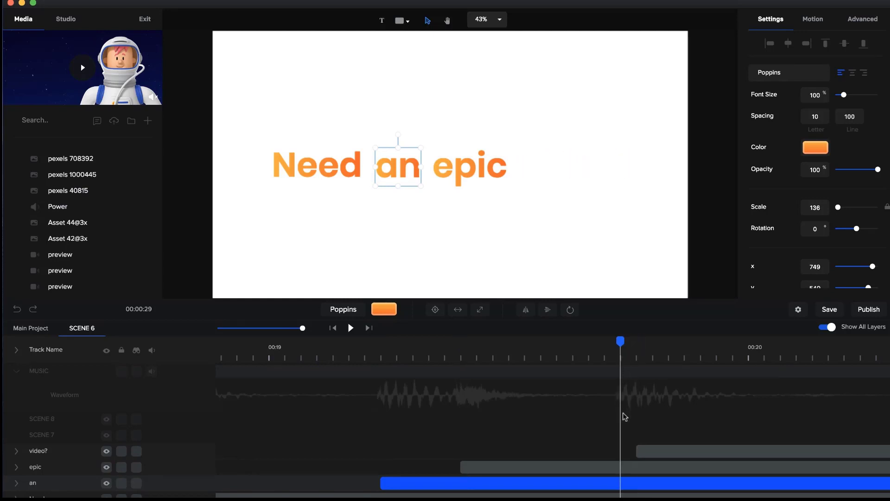
{"action": "left_click", "coordinate": [638, 450]}
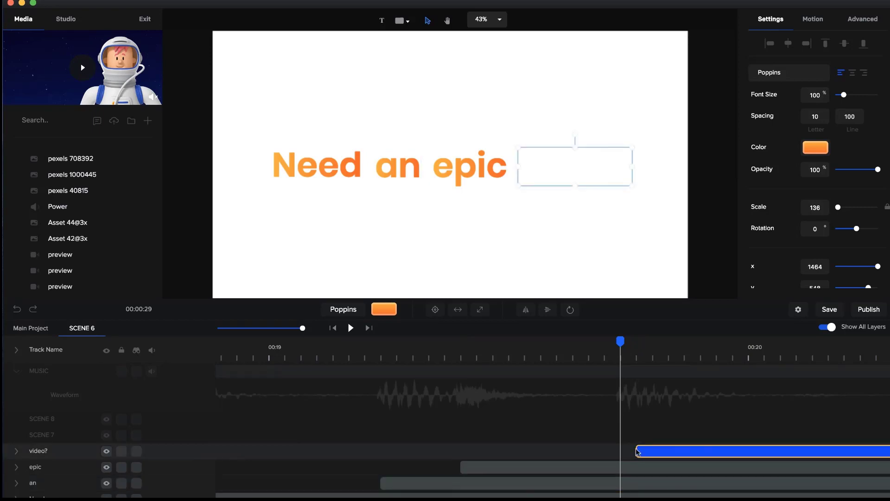
{"action": "left_click_drag", "start_coordinate": [636, 451], "coordinate": [621, 451]}
{"action": "left_click", "coordinate": [649, 417]}
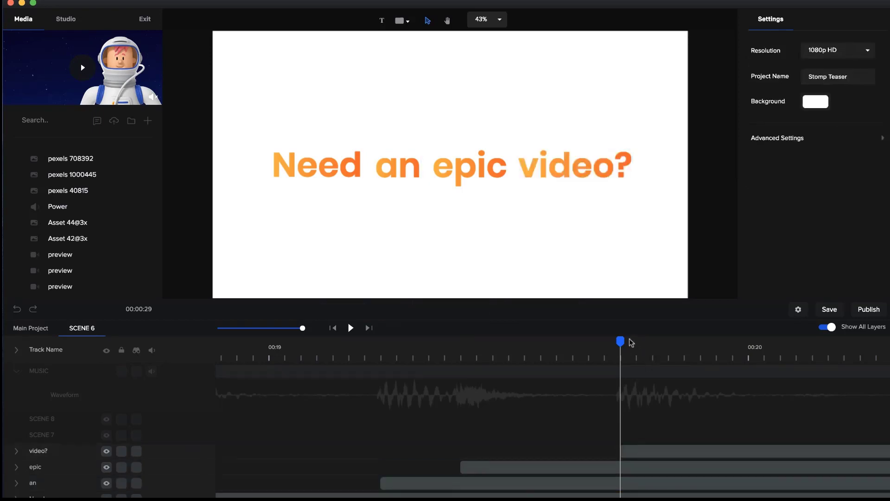
{"action": "left_click_drag", "start_coordinate": [621, 341], "coordinate": [348, 341]}
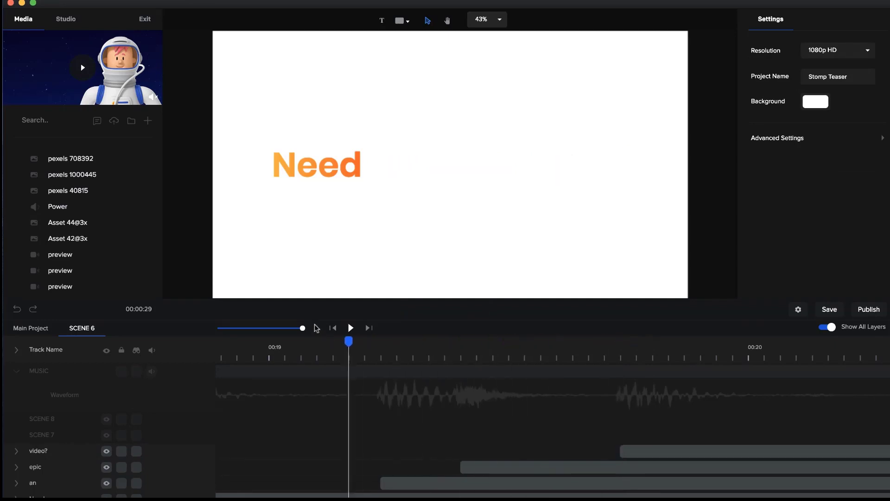
{"action": "left_click_drag", "start_coordinate": [300, 328], "coordinate": [273, 328]}
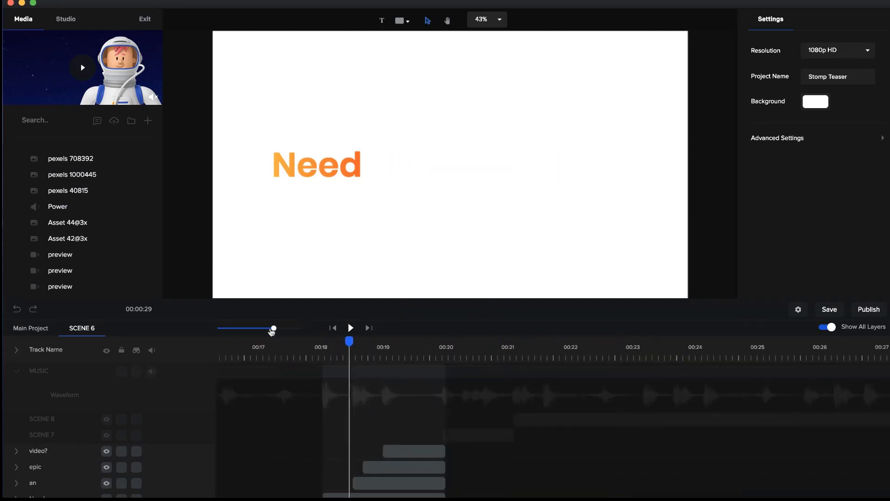
{"action": "left_click", "coordinate": [272, 346]}
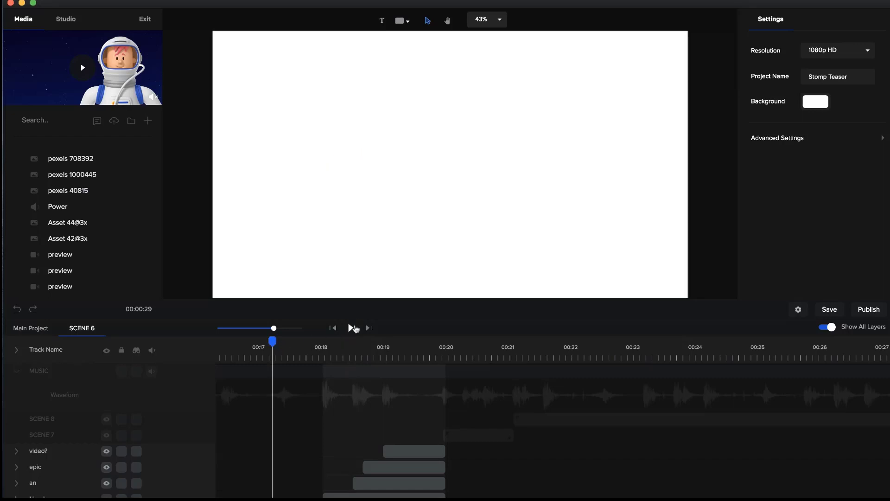
{"action": "left_click", "coordinate": [350, 327]}
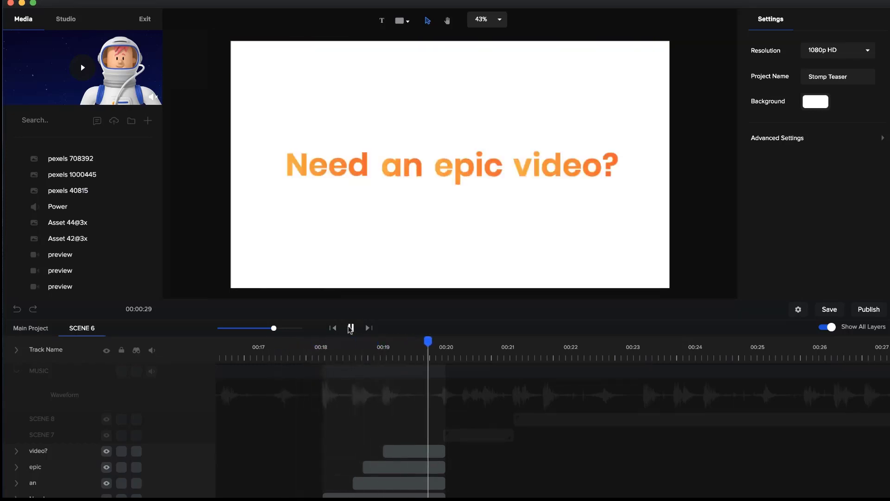
{"action": "left_click", "coordinate": [350, 328]}
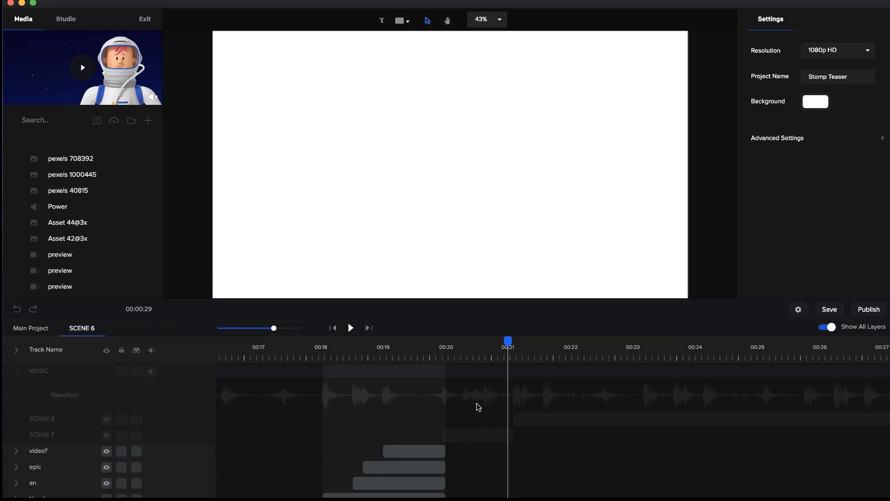
{"action": "left_click", "coordinate": [439, 353]}
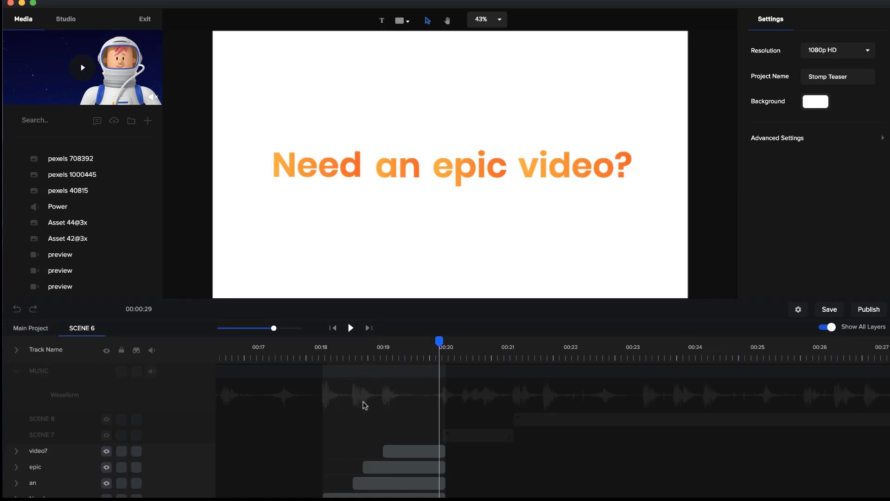
{"action": "scroll", "coordinate": [400, 443], "scroll_direction": "down", "scroll_amount": 2}
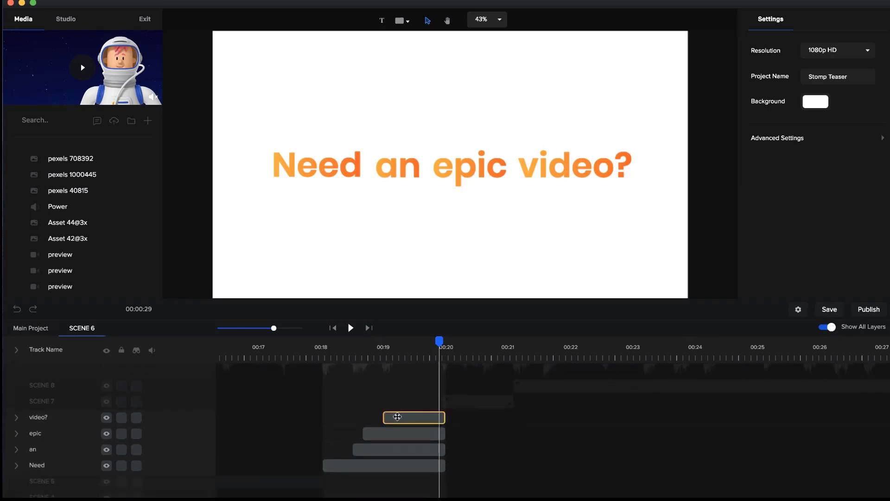
{"action": "scroll", "coordinate": [389, 393], "scroll_direction": "up", "scroll_amount": 2}
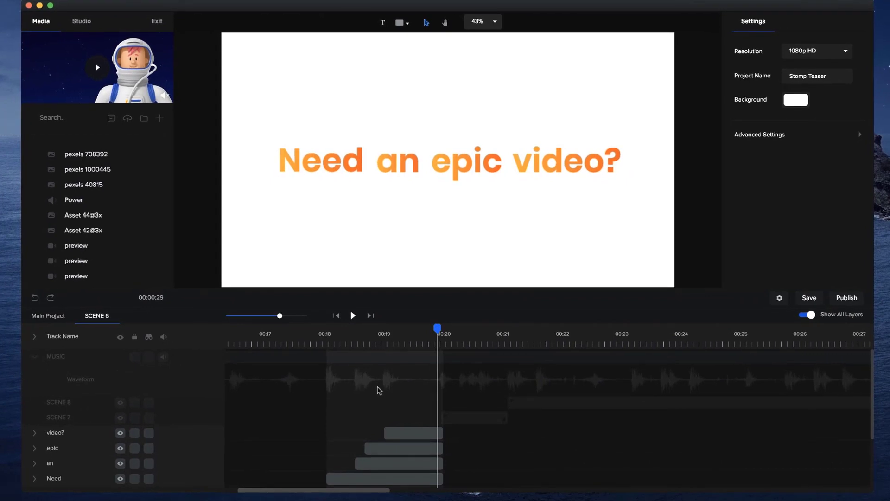
Step: Zoom the timeline out to see more scenes and rewind the playhead to 0:00
{"action": "left_click", "coordinate": [330, 334]}
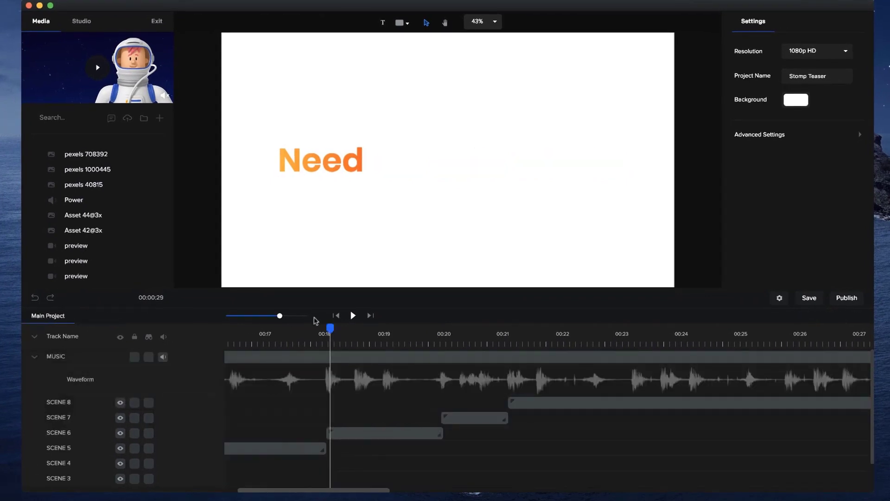
{"action": "left_click_drag", "start_coordinate": [280, 315], "coordinate": [262, 315]}
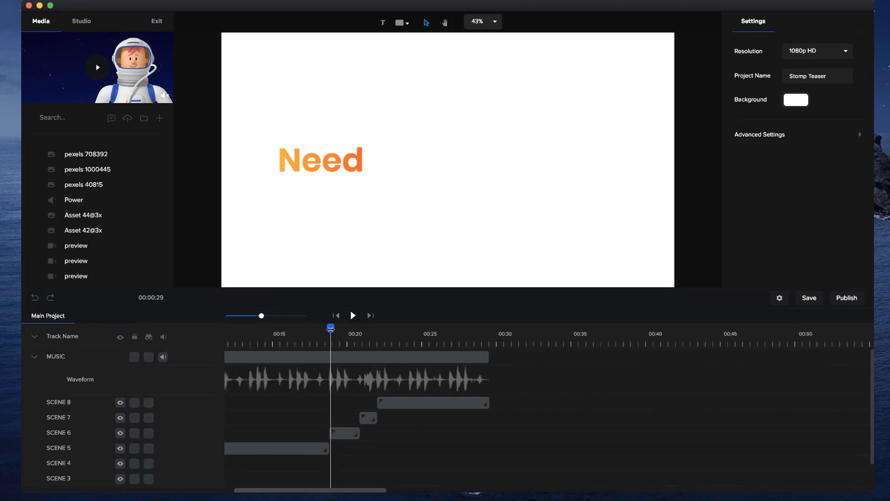
{"action": "left_click_drag", "start_coordinate": [331, 328], "coordinate": [280, 326]}
{"action": "scroll", "coordinate": [308, 393], "scroll_direction": "down", "scroll_amount": 2}
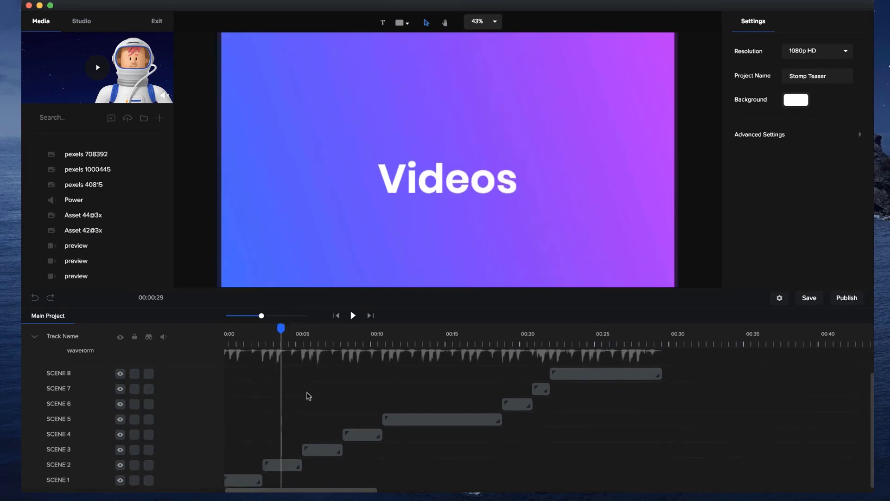
{"action": "scroll", "coordinate": [308, 395], "scroll_direction": "up", "scroll_amount": 2}
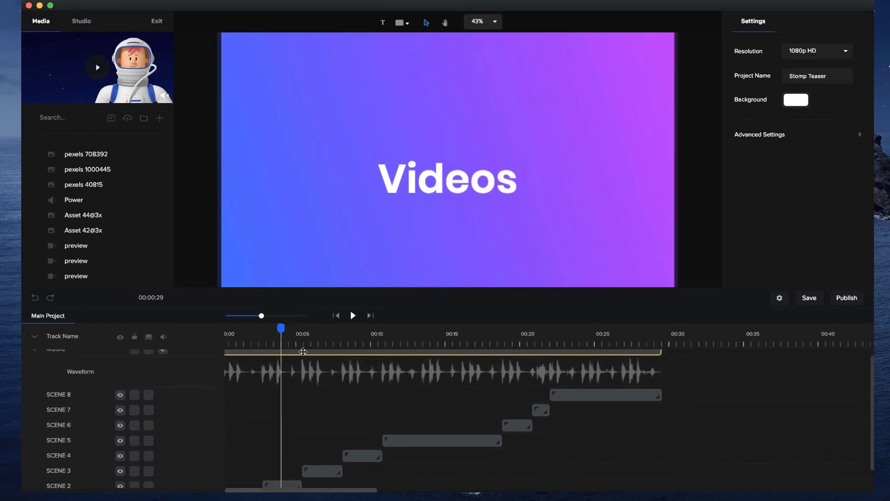